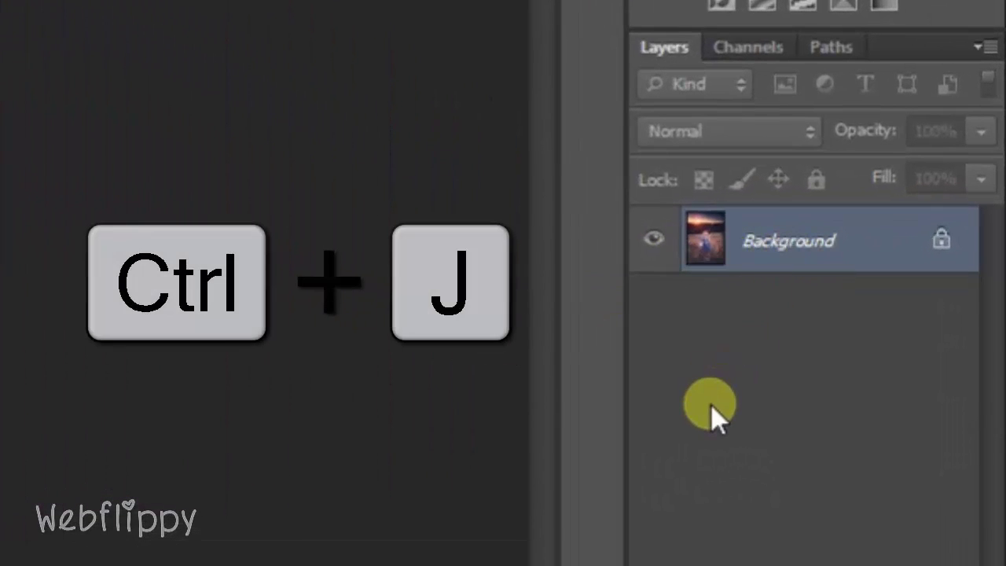
Step: Duplicate the photo onto Layer 1 and turn off the Background layer's visibility
key(ctrl+j)
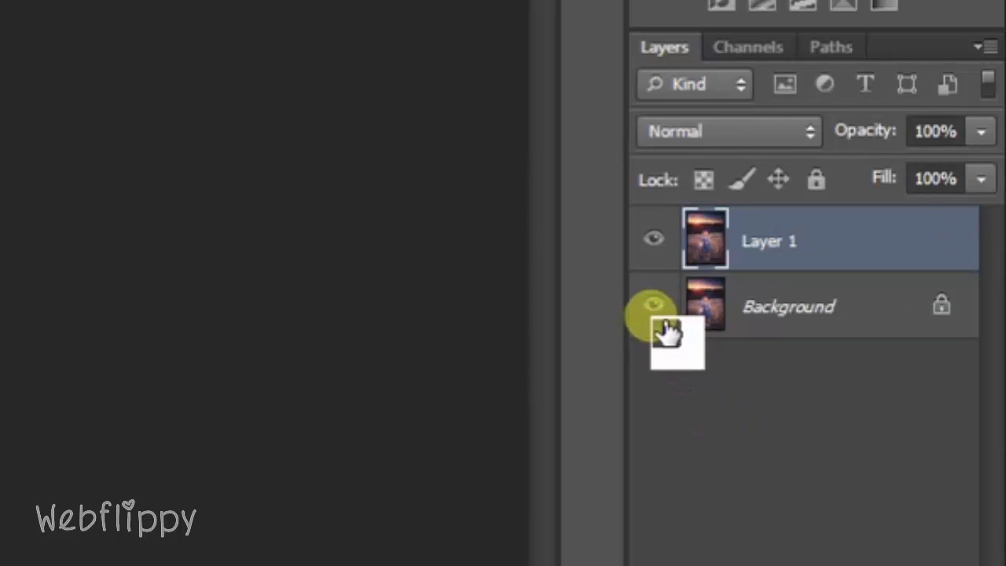
click(652, 308)
click(806, 248)
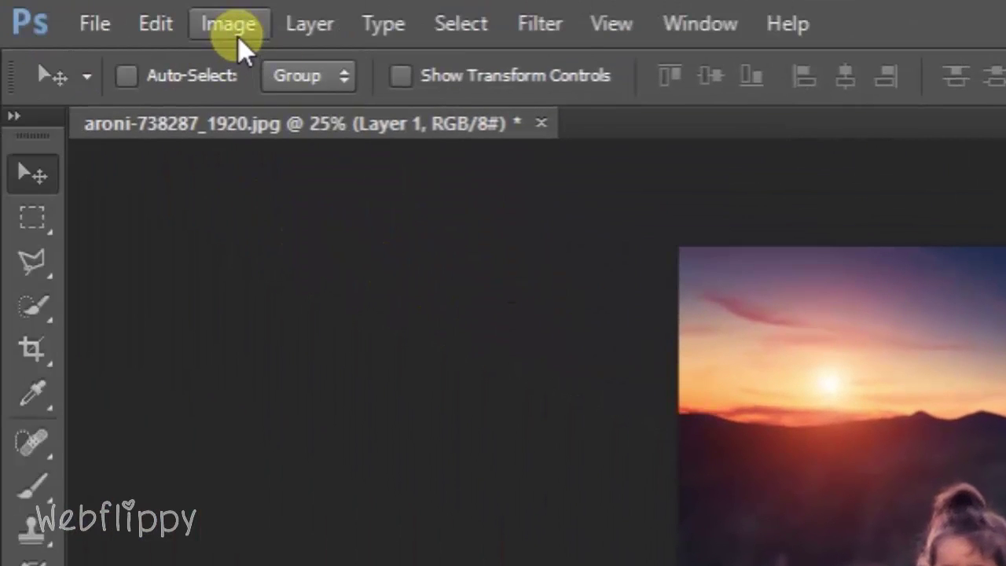
click(242, 43)
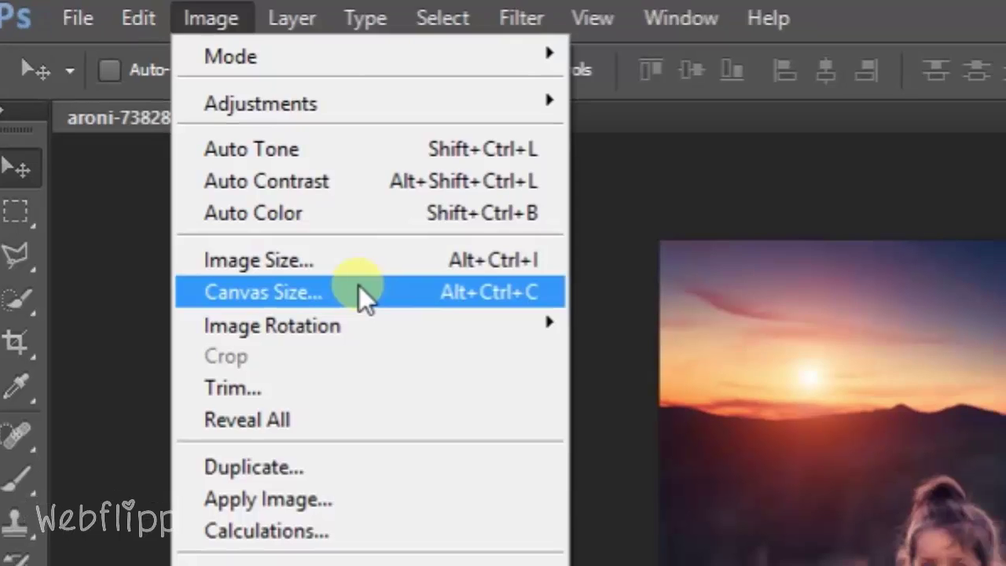
Step: Widen the canvas to 250 percent width, centre-anchored, with White as the extension colour
click(381, 302)
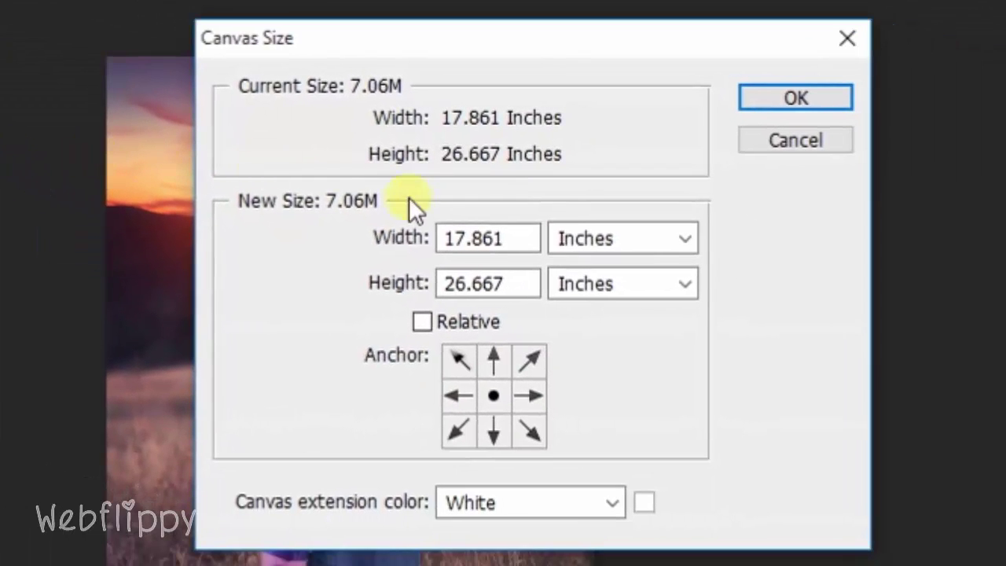
click(687, 237)
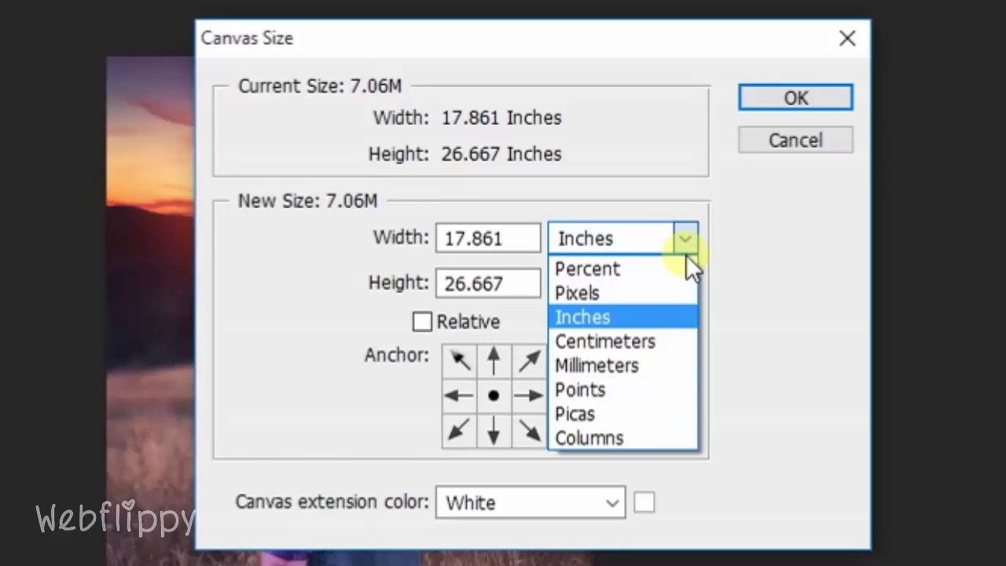
click(682, 272)
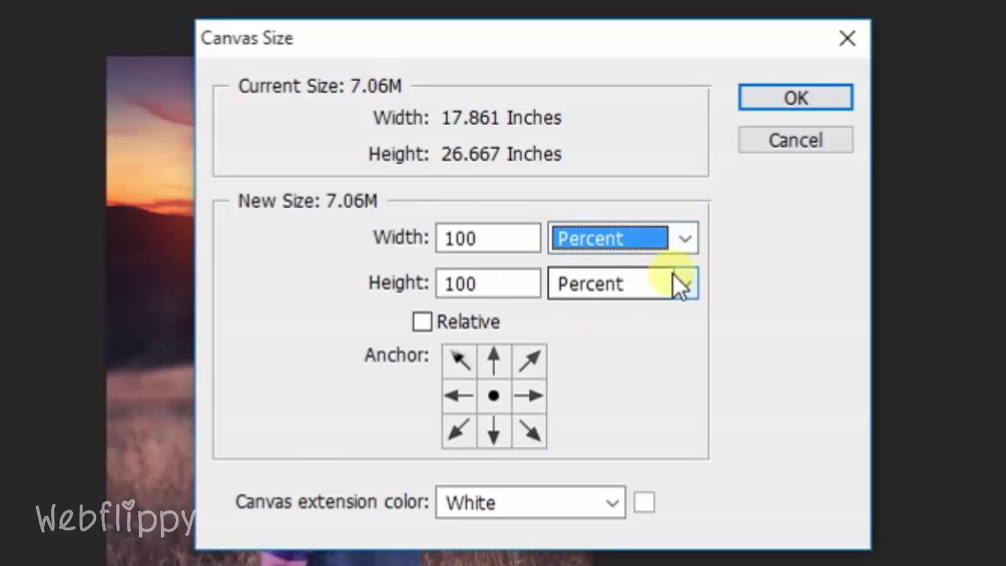
double_click(463, 241)
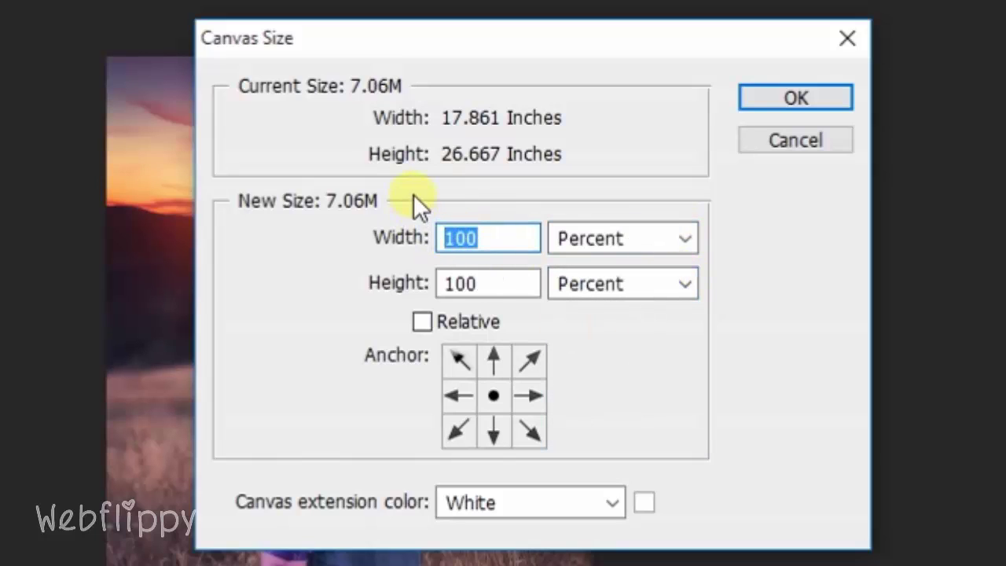
text(250)
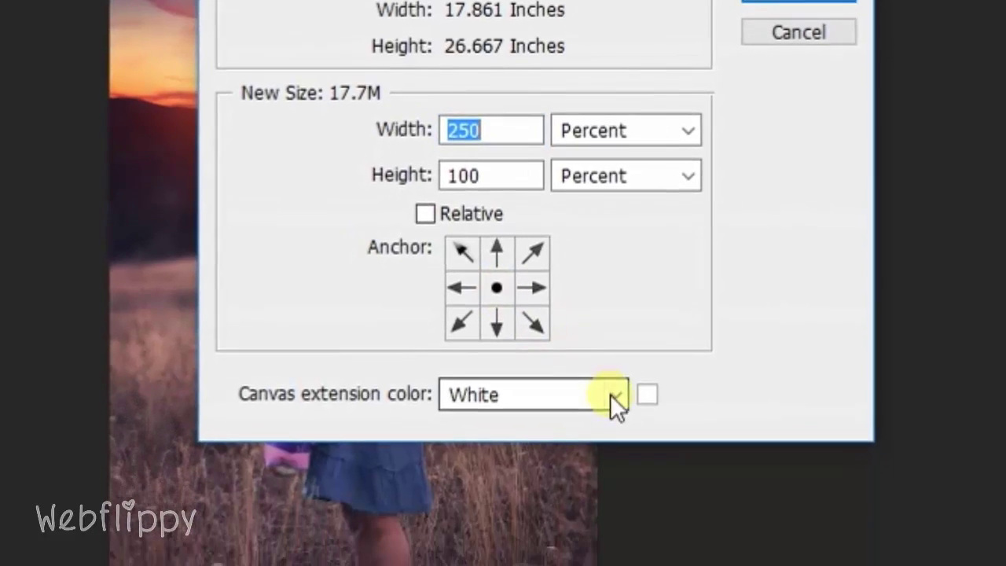
click(612, 502)
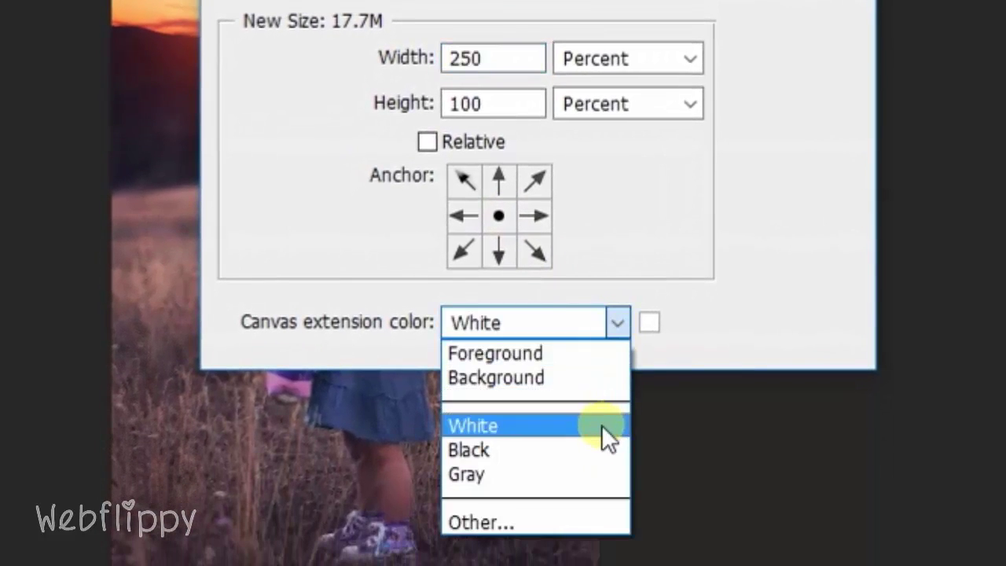
click(602, 425)
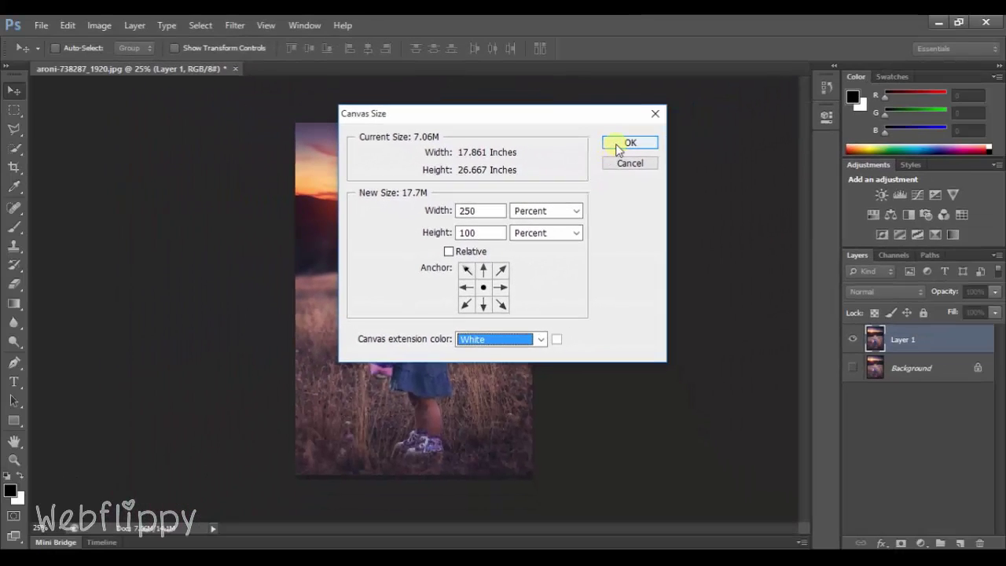
click(618, 147)
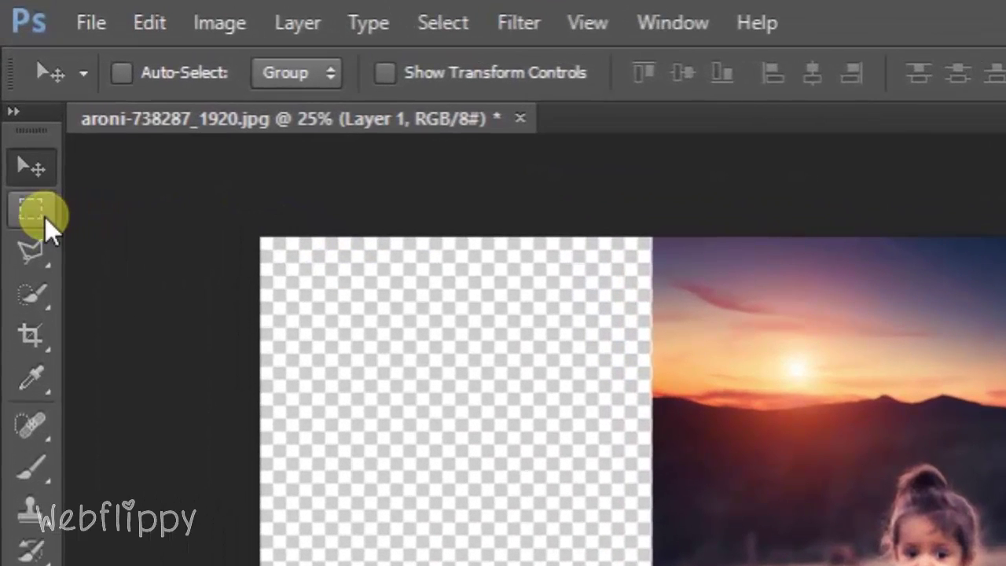
Step: Marquee a full-height strip from the photo's top-left corner to its bottom edge
click(45, 217)
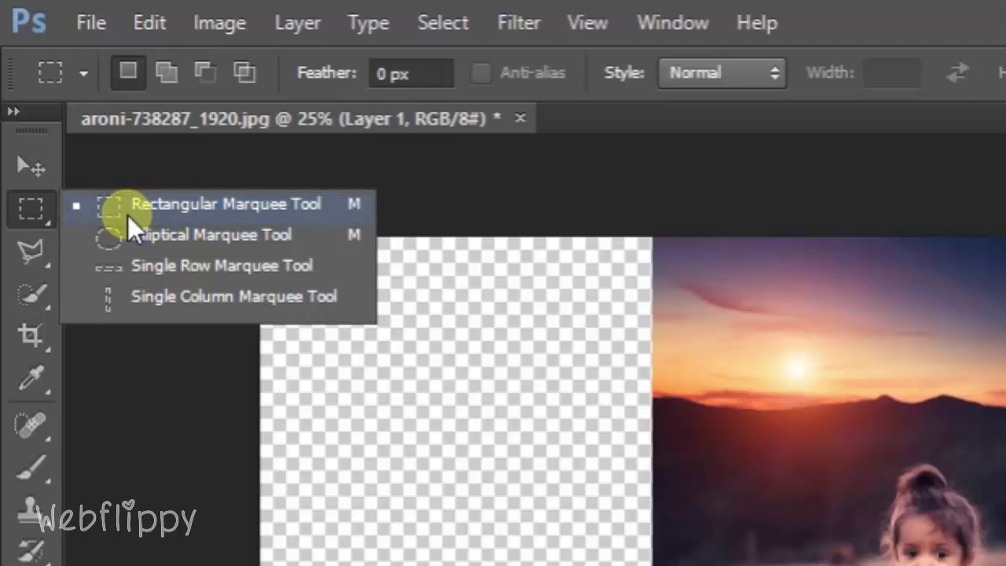
click(127, 211)
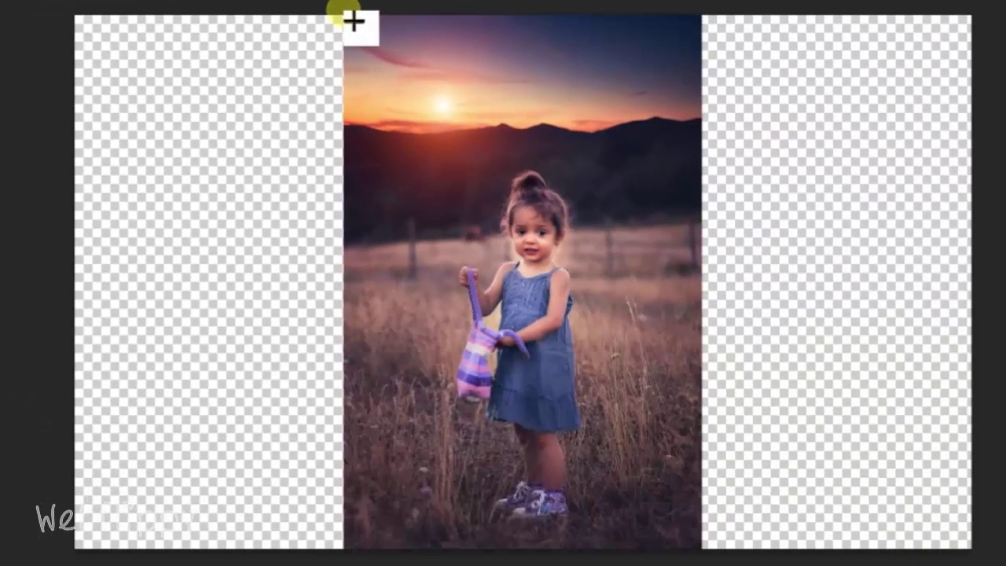
drag(335, 13, 443, 547)
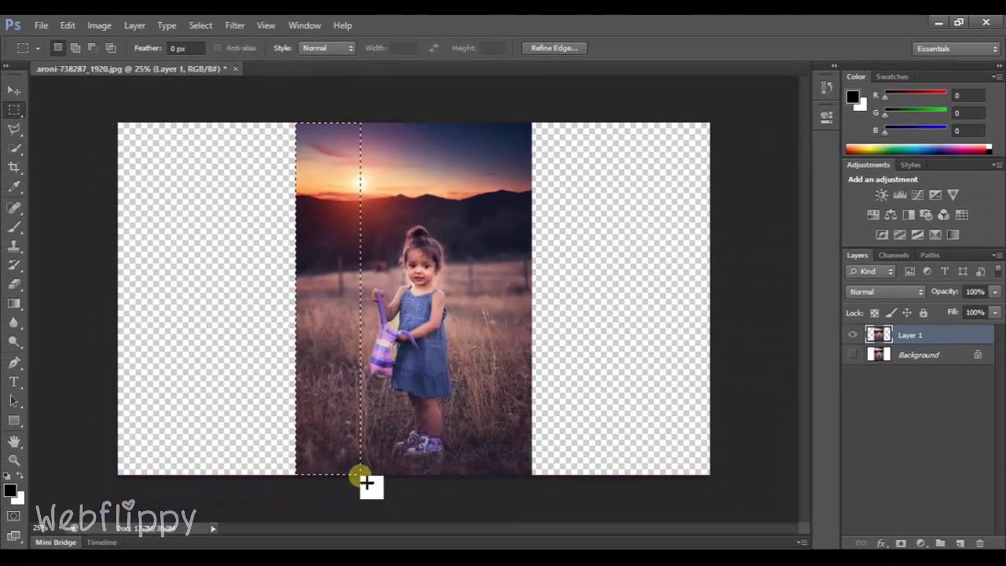
drag(414, 525, 414, 527)
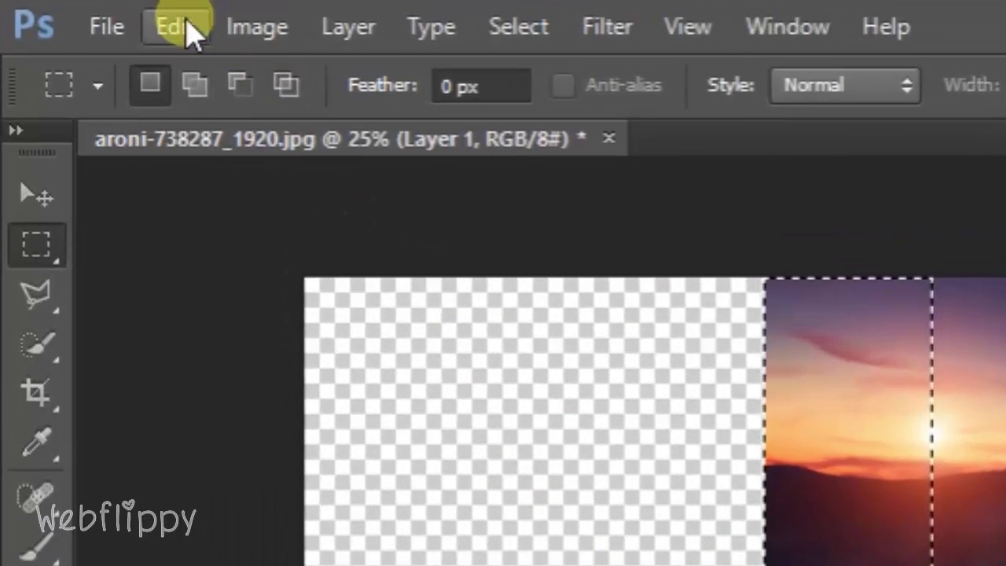
Step: Content-aware scale the left strip out to the canvas's left edge and commit it
click(189, 31)
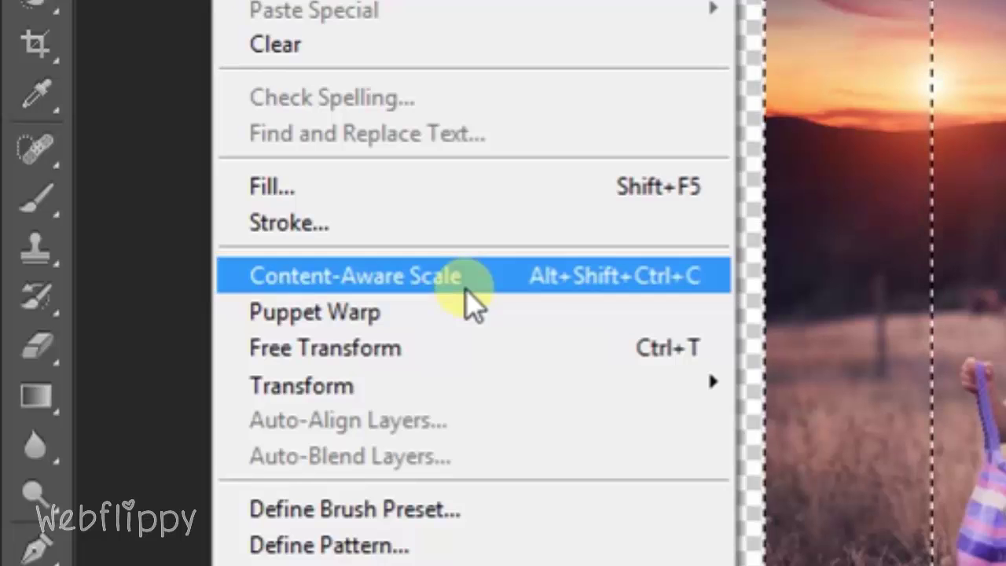
click(468, 291)
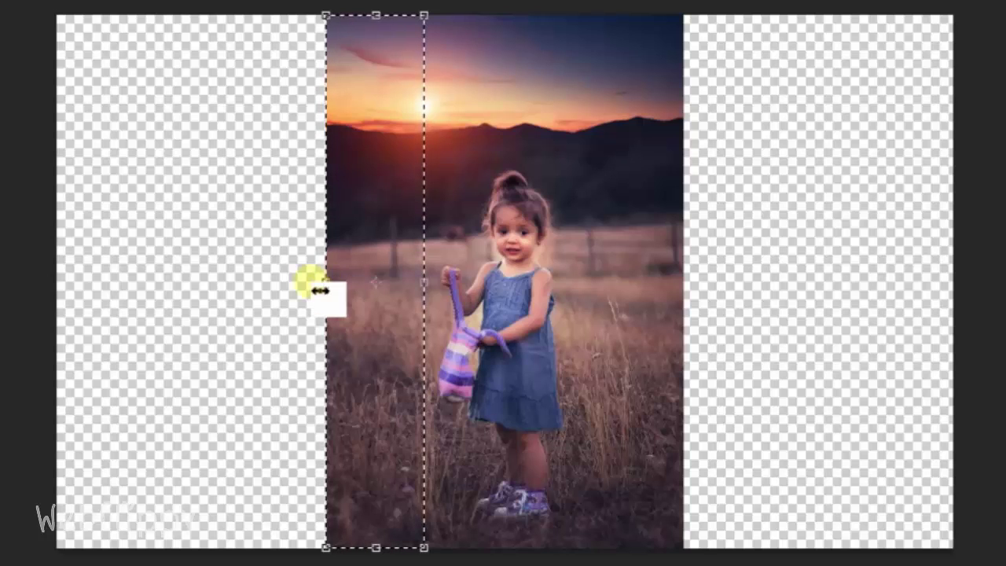
drag(325, 282, 59, 281)
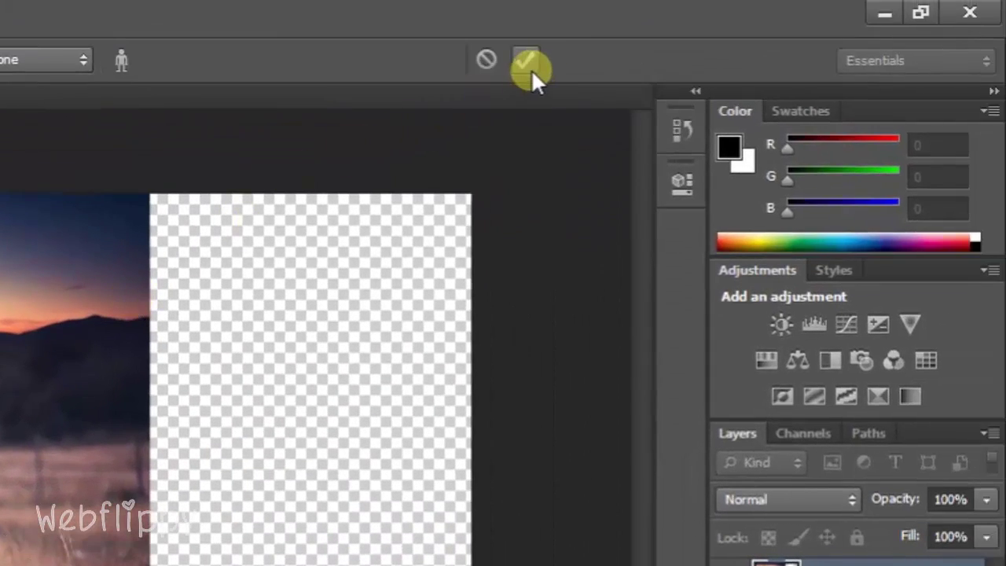
click(530, 69)
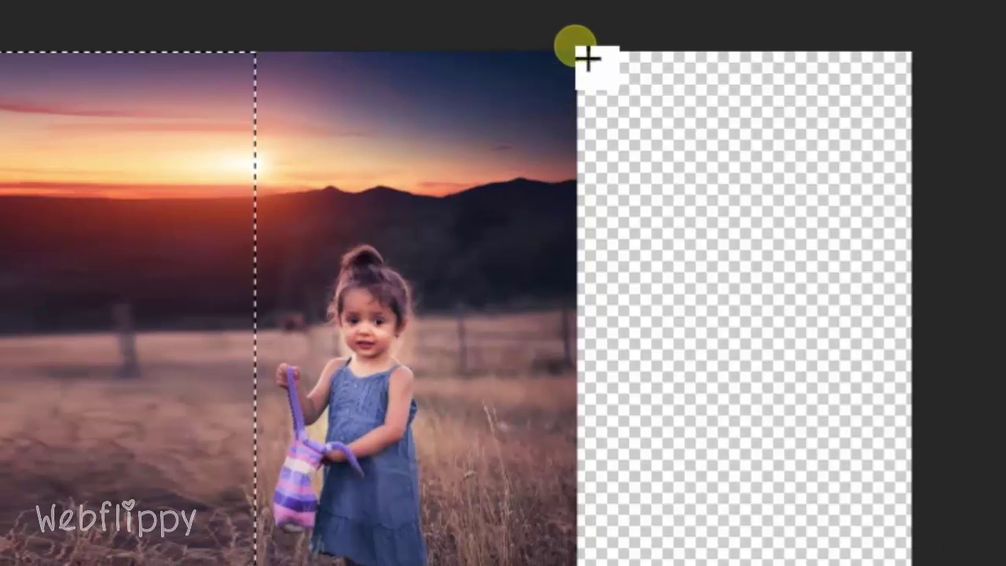
Step: Select a full-height strip at the photo's right edge and content-aware scale it across the empty right side
drag(585, 59, 478, 397)
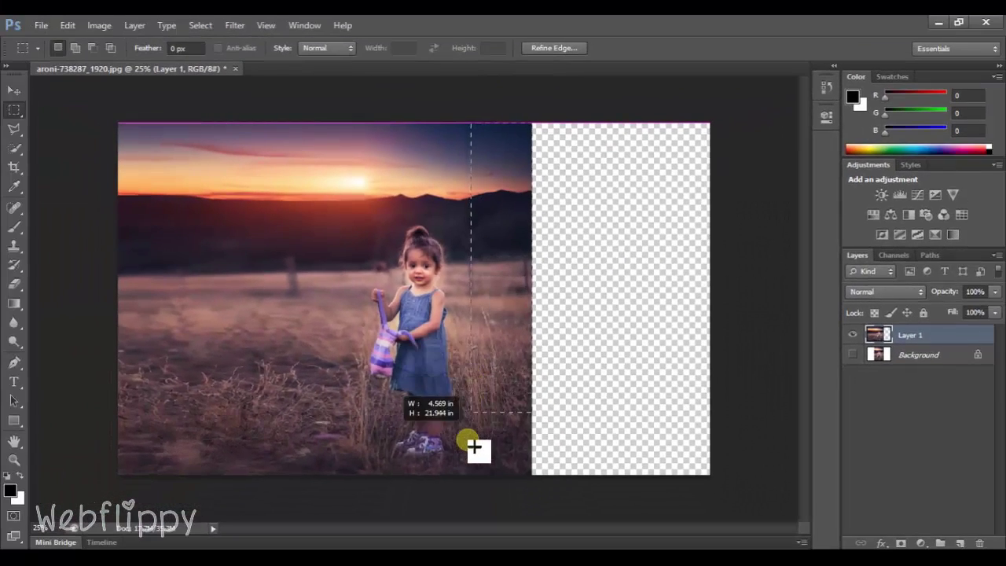
mouse_move(478, 397)
mouse_down()
mouse_move(471, 482)
mouse_move(459, 474)
mouse_up()
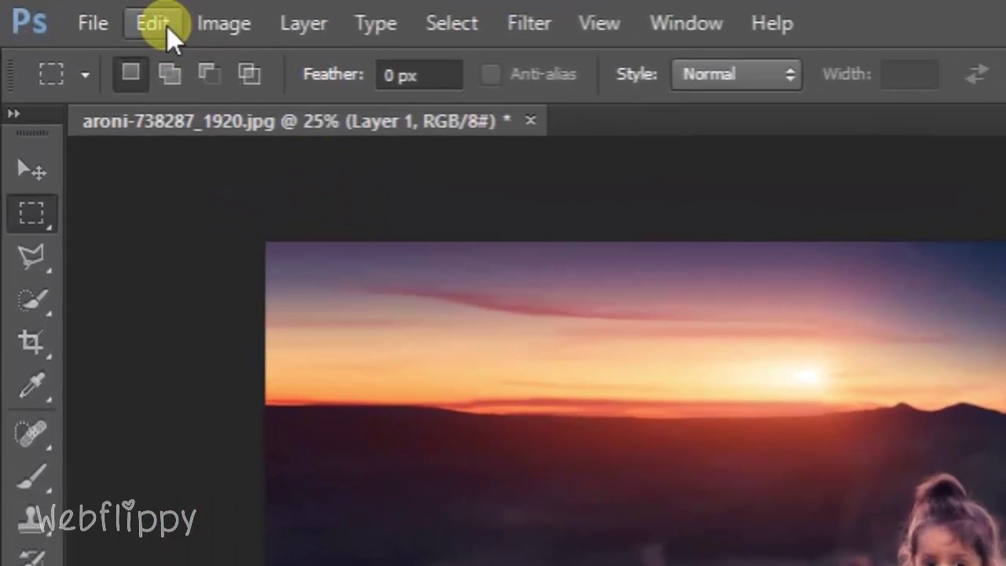
click(167, 26)
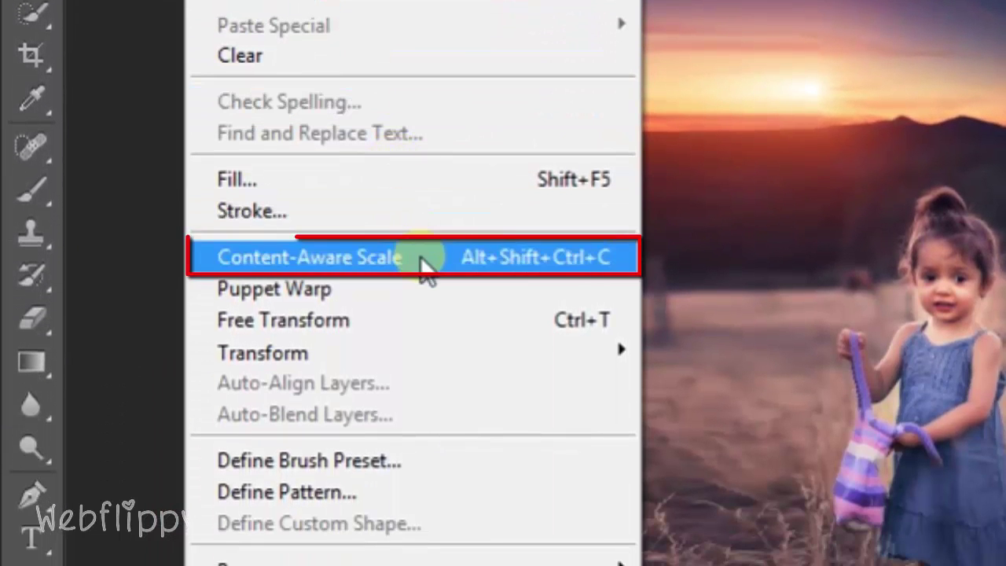
click(421, 257)
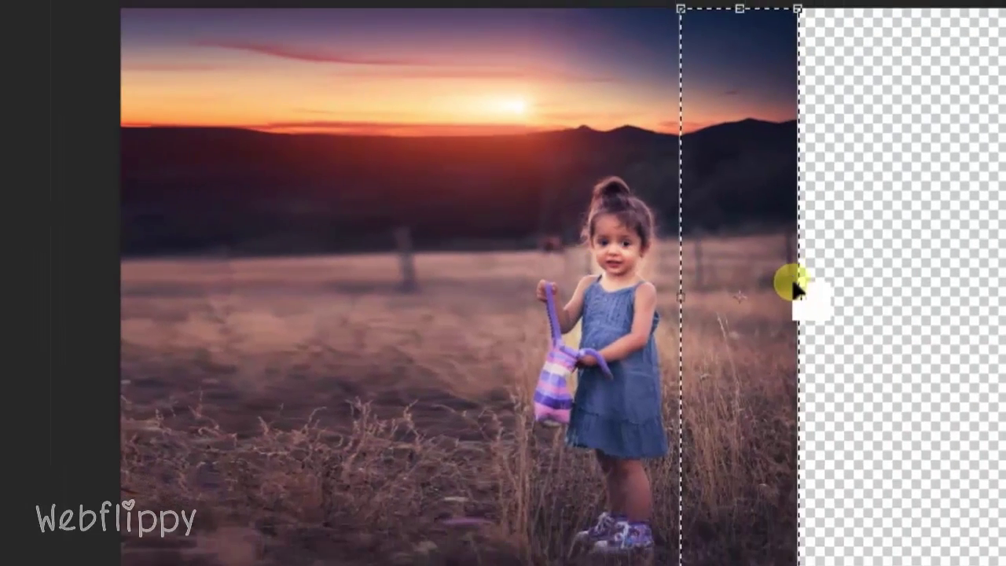
mouse_move(797, 287)
mouse_down()
mouse_move(684, 287)
mouse_move(786, 289)
mouse_up()
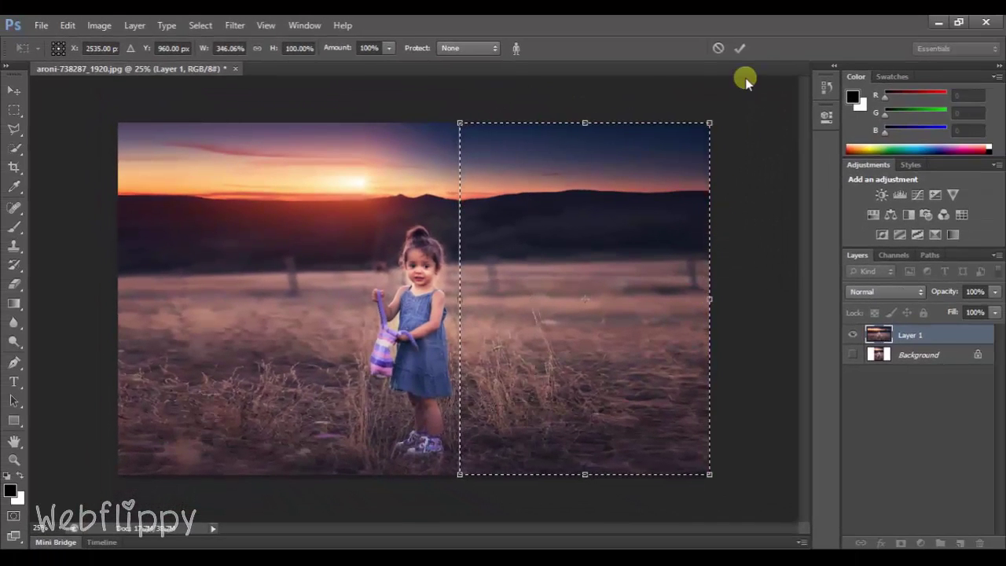
click(739, 49)
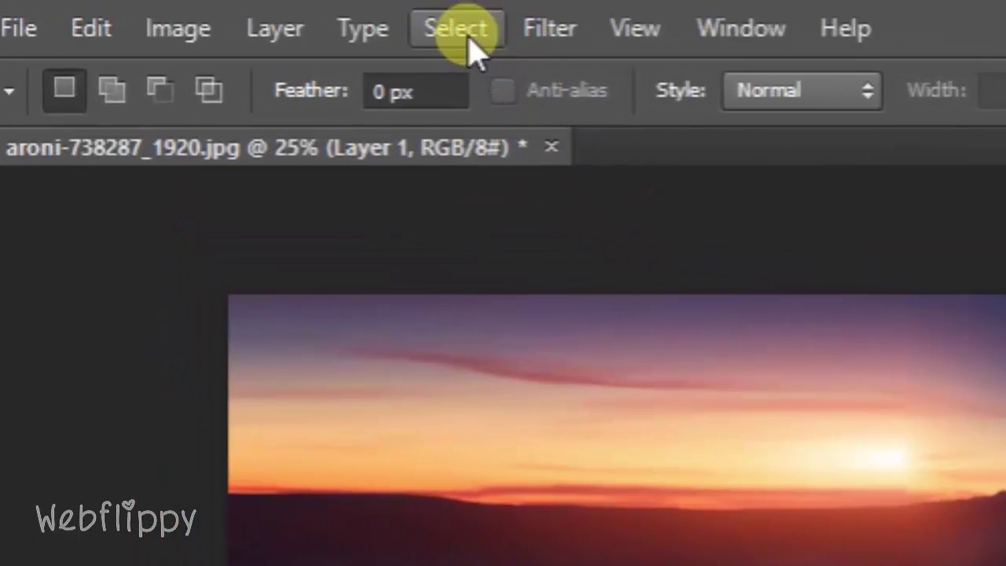
Step: Deselect, marquee the upper-right sky and hills, and apply Free Transform to them
click(271, 28)
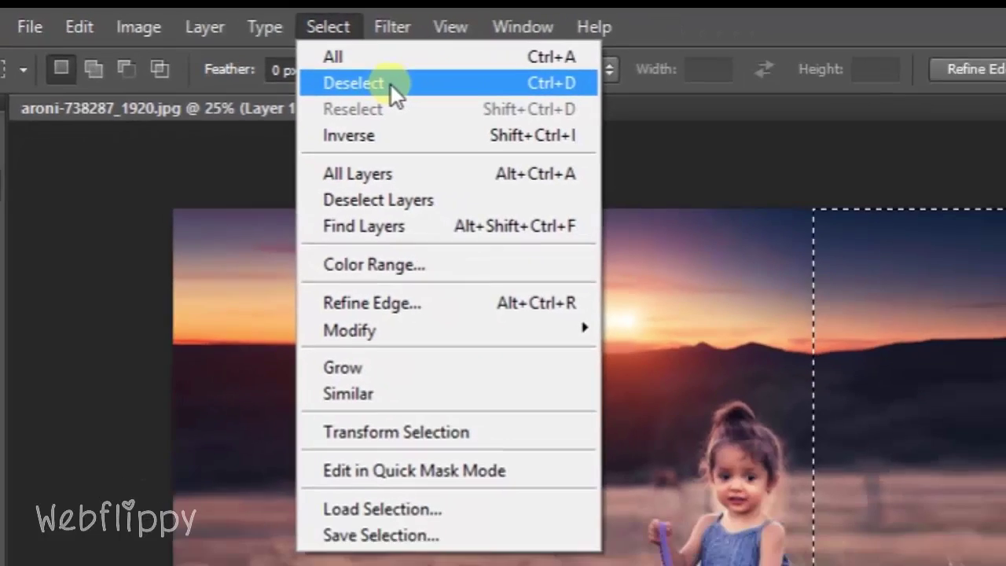
click(549, 118)
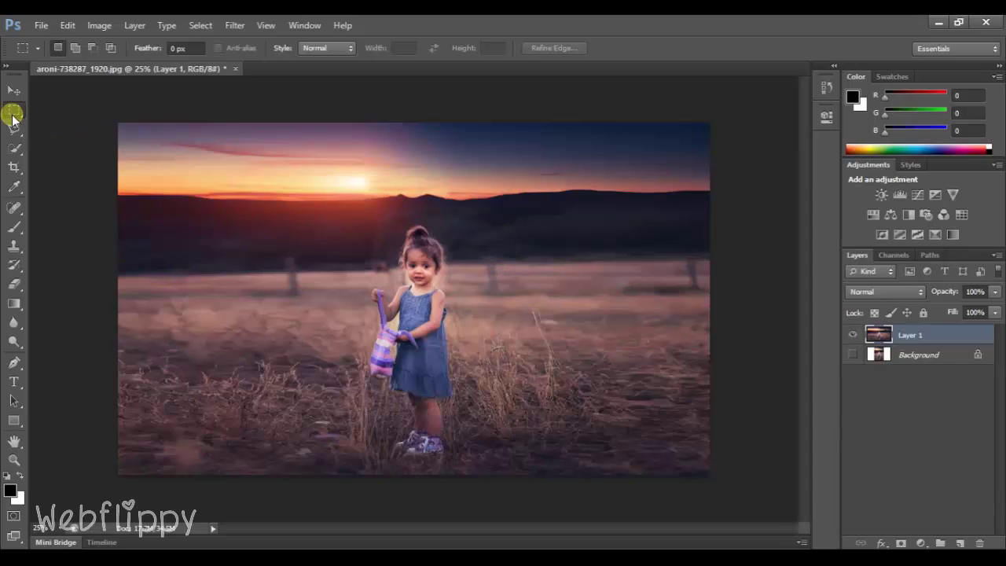
drag(464, 135, 470, 142)
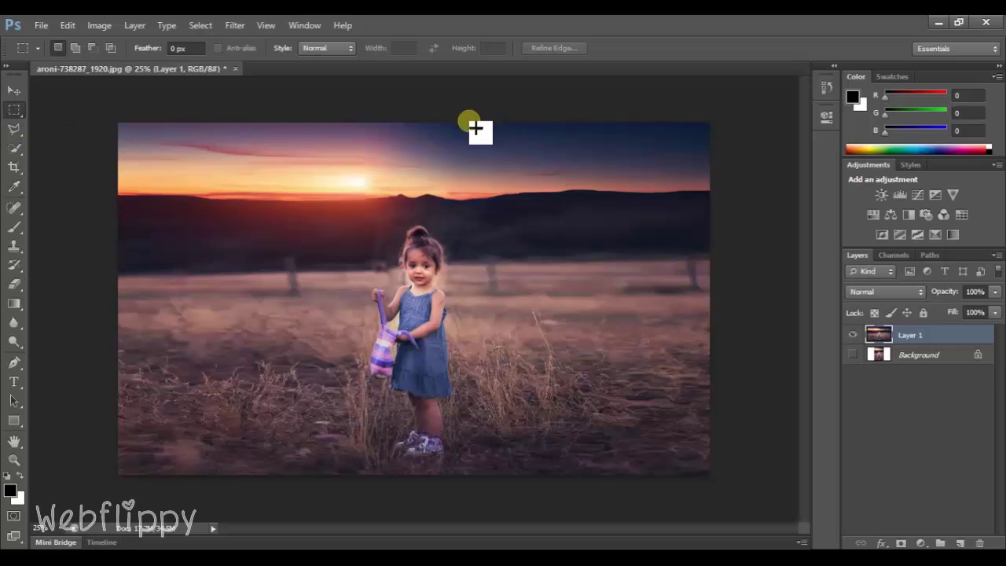
drag(470, 123, 711, 277)
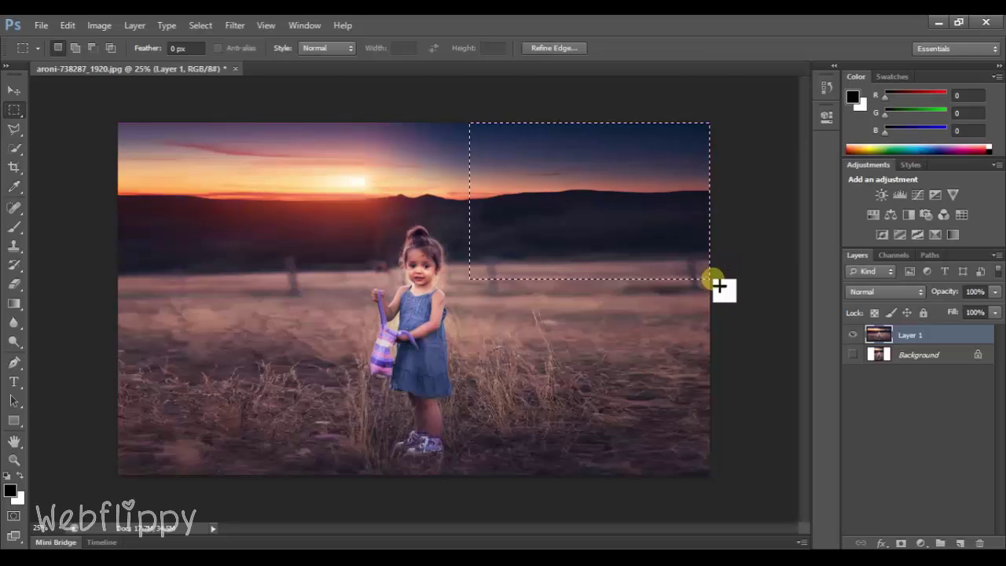
drag(718, 285, 719, 285)
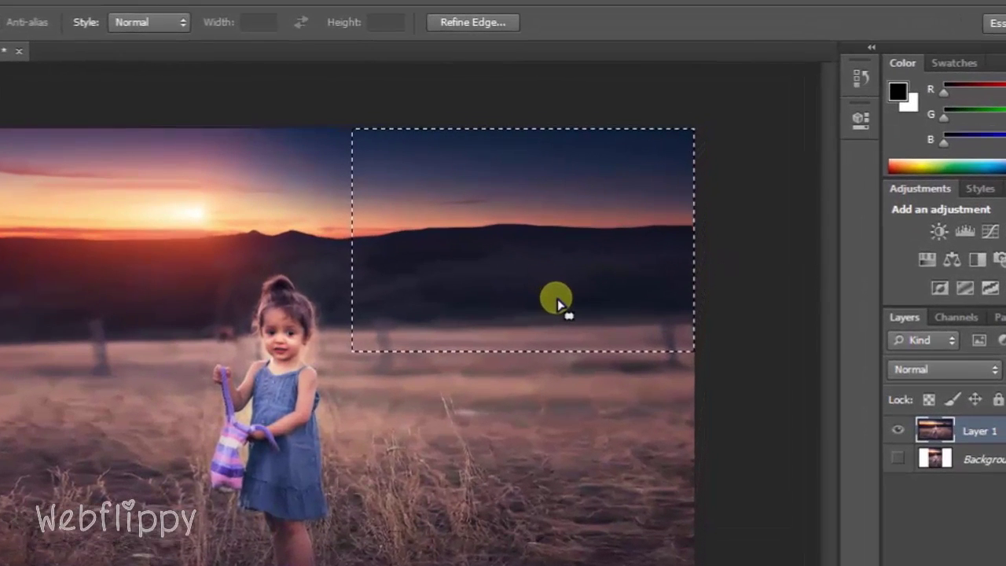
key(ctrl+t)
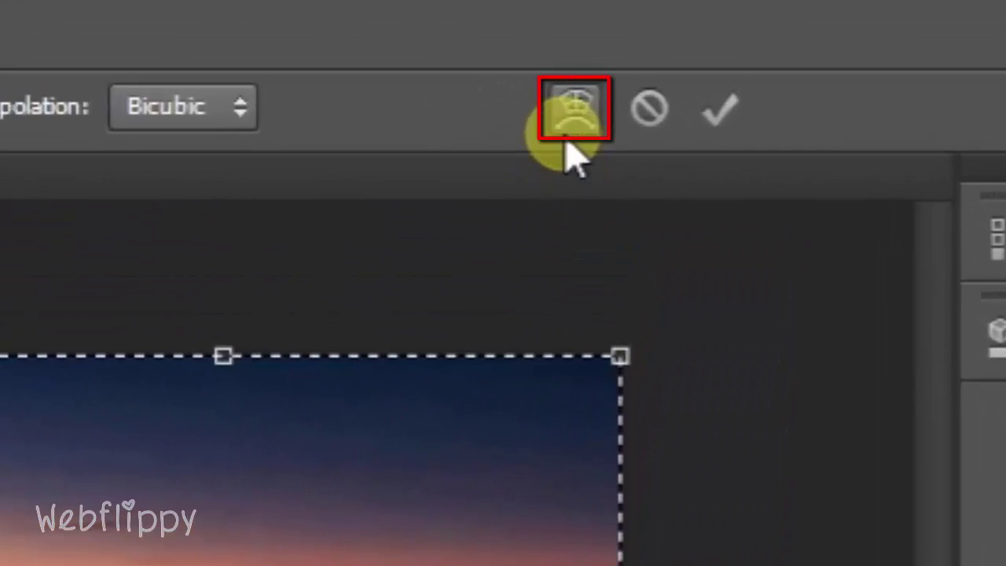
Step: Warp the sky's top edge, corner and right side upward, raise the hills, and commit
click(572, 132)
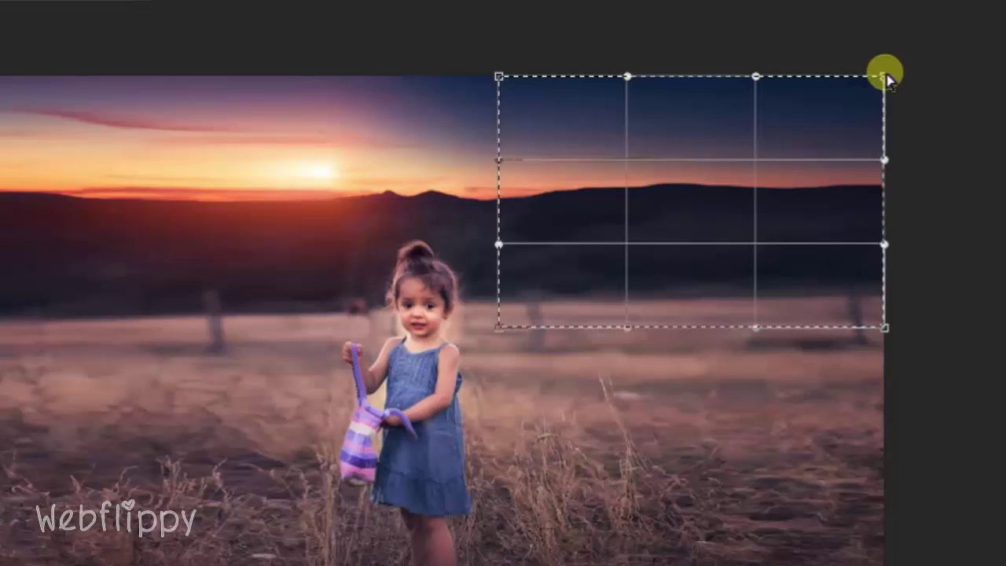
drag(886, 76, 862, 71)
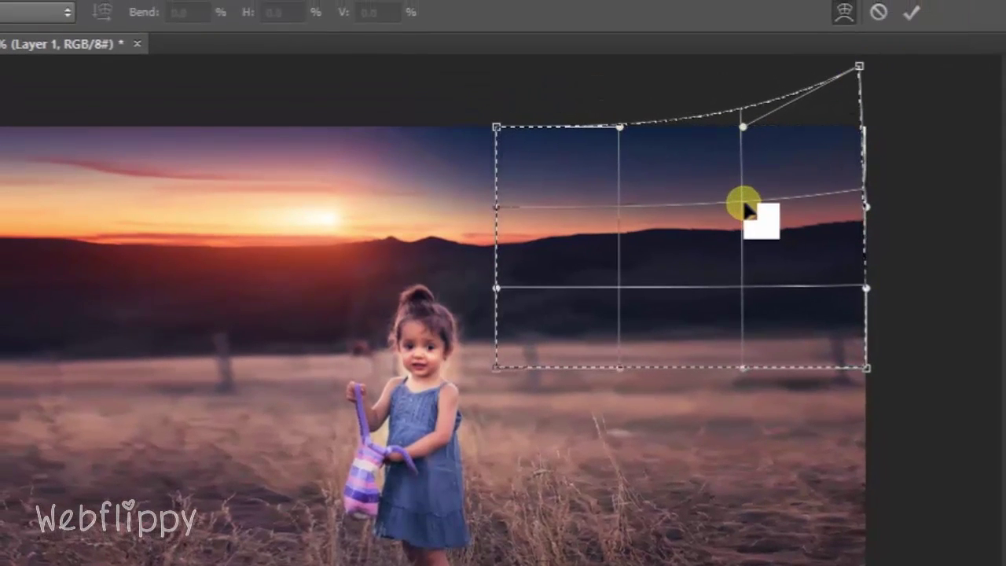
mouse_move(746, 204)
mouse_down()
mouse_move(745, 181)
mouse_move(741, 191)
mouse_up()
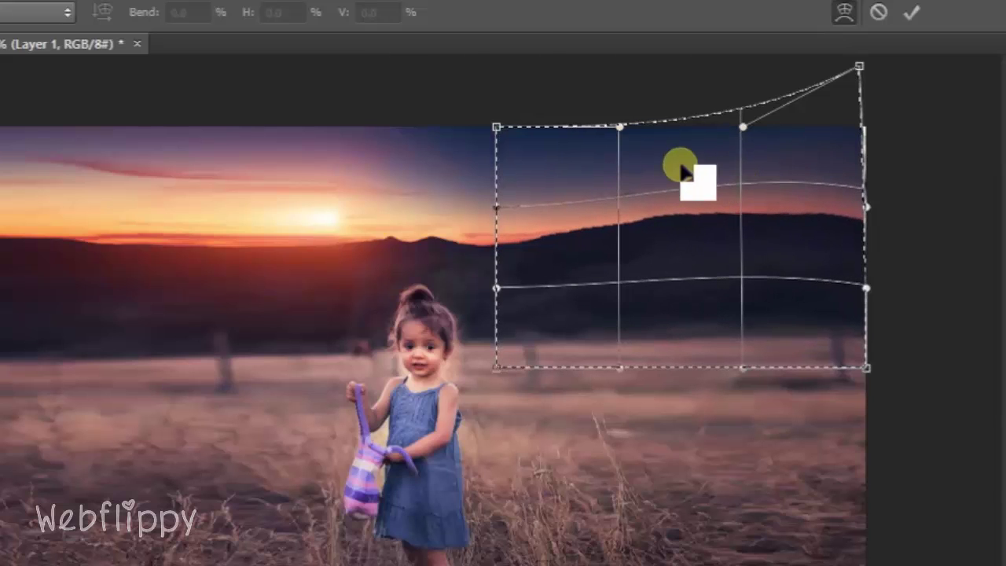
drag(622, 124, 620, 113)
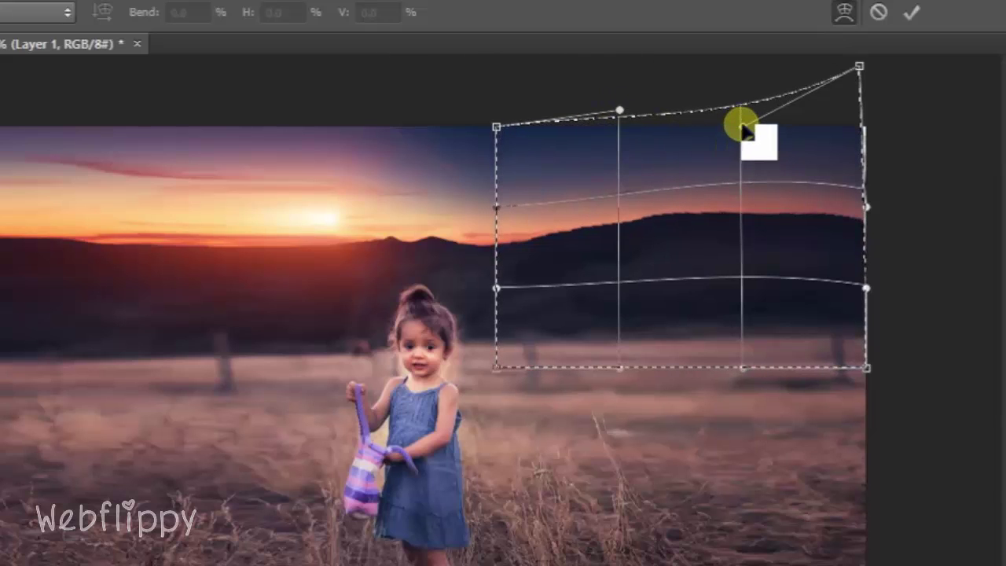
mouse_move(743, 128)
mouse_down()
mouse_move(732, 113)
mouse_move(739, 101)
mouse_up()
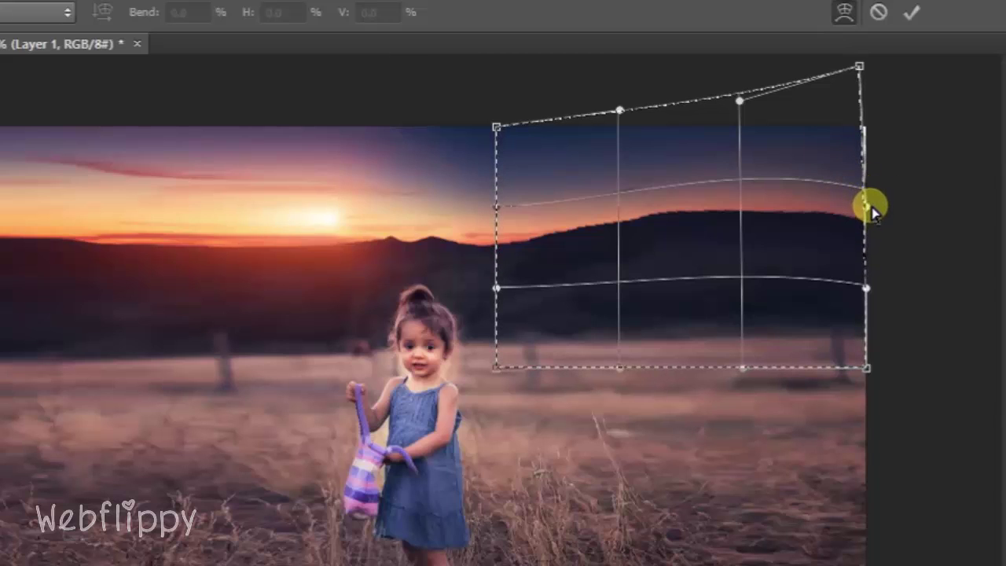
mouse_move(871, 208)
mouse_down()
mouse_move(898, 162)
mouse_move(900, 132)
mouse_up()
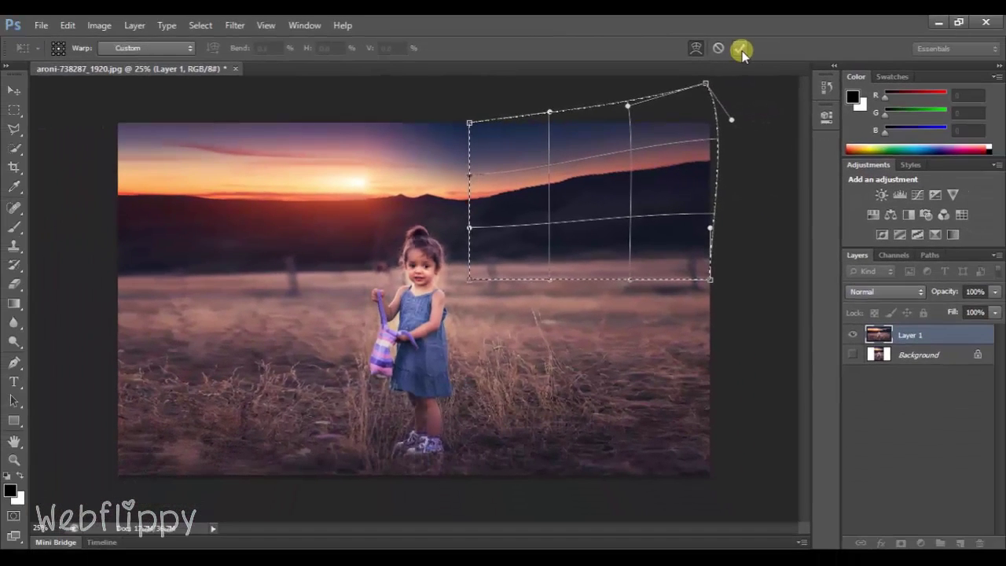
click(741, 49)
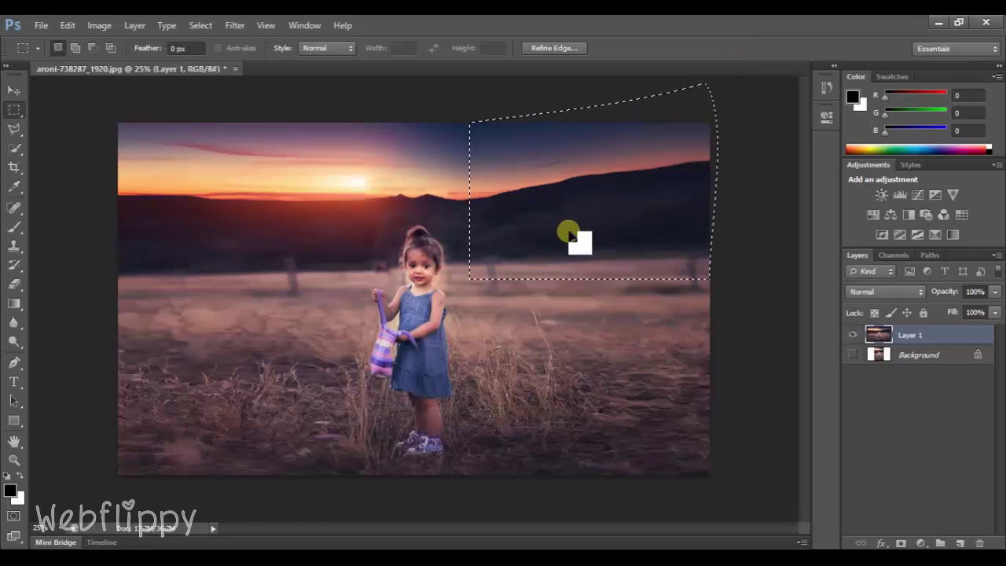
Step: Clear the selection around the warped sky with Ctrl+D
key(ctrl+d)
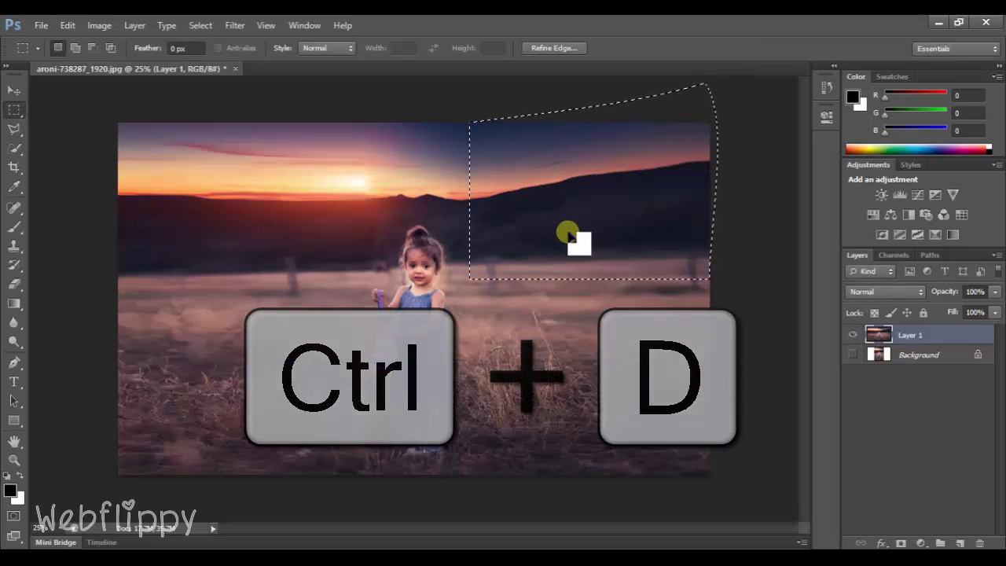
key(ctrl+d)
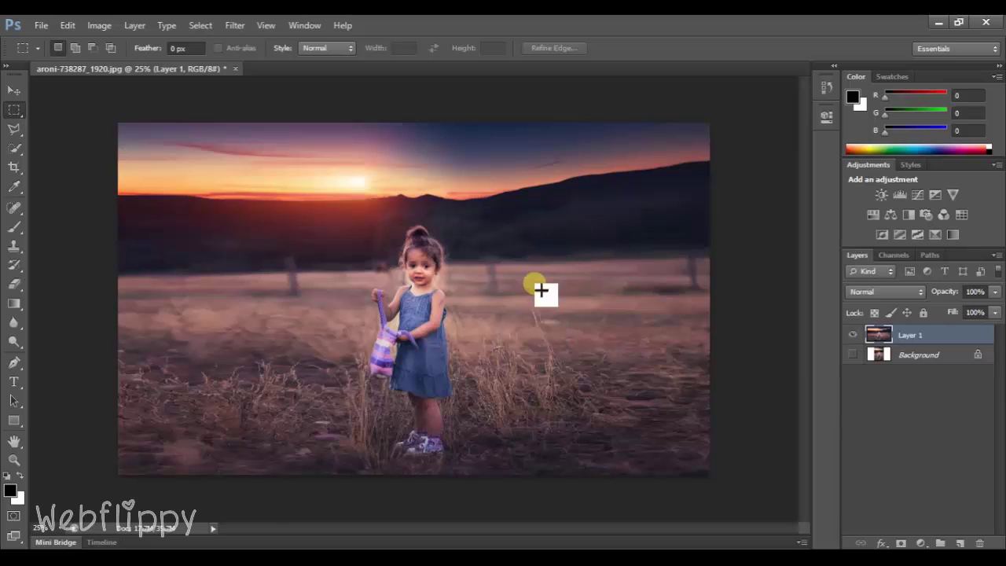